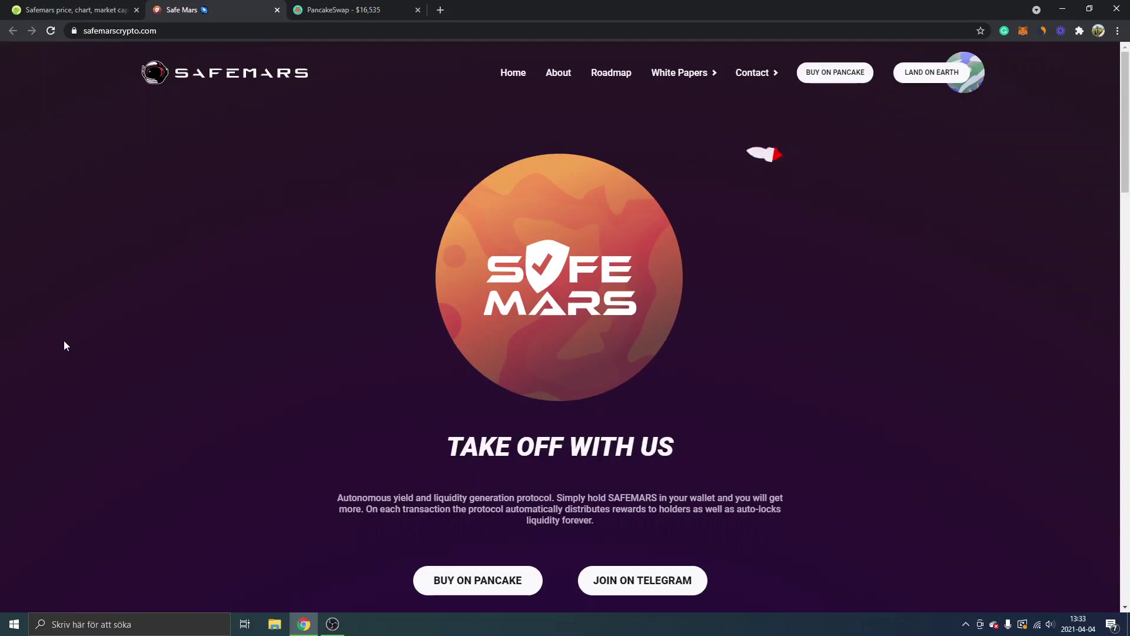
# - Bring the CoinGecko Safemars coin page tab into view
pyautogui.hotkey('ctrl', 'shift', 'Tab')
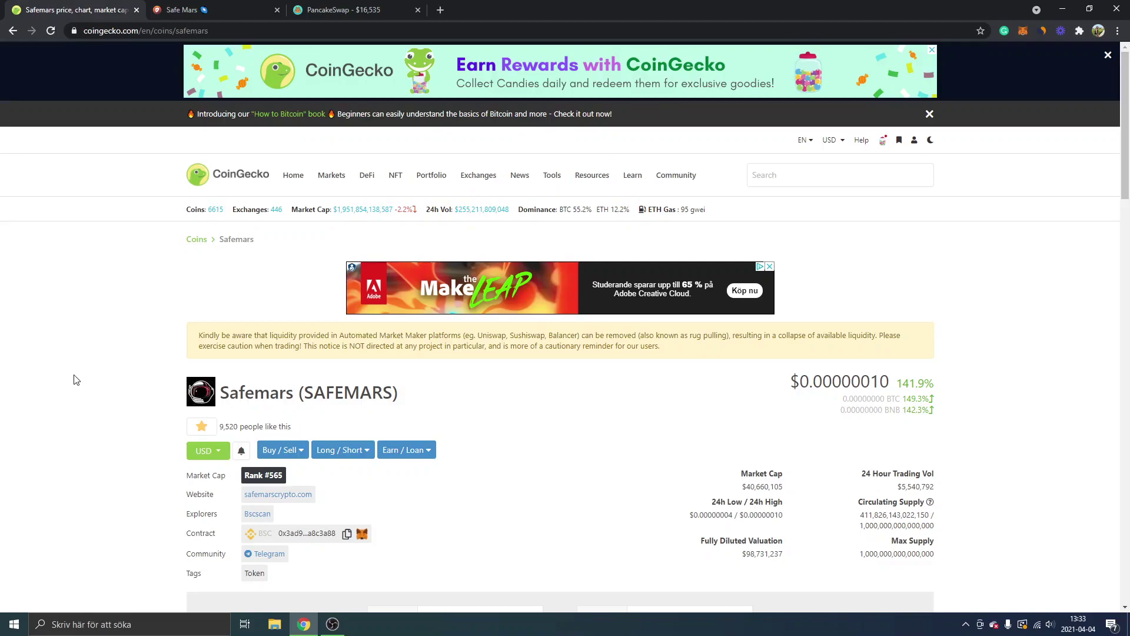
pyautogui.scroll(-1, 75, 380)
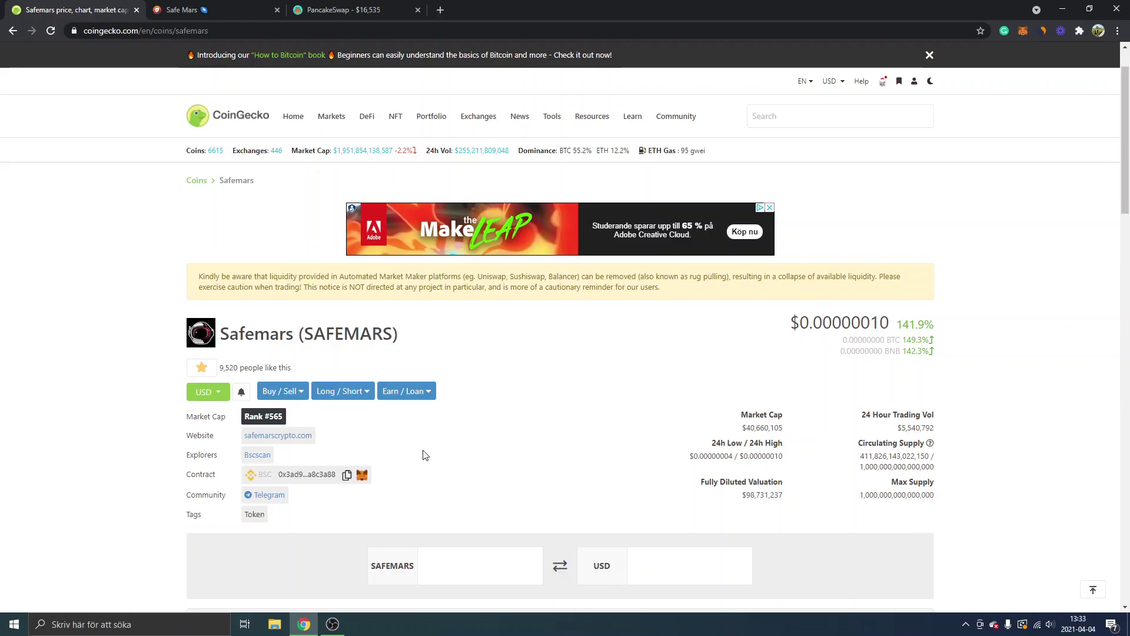
# - Add the SAFEM token to MetaMask from the CoinGecko contract listing
pyautogui.click(361, 477)
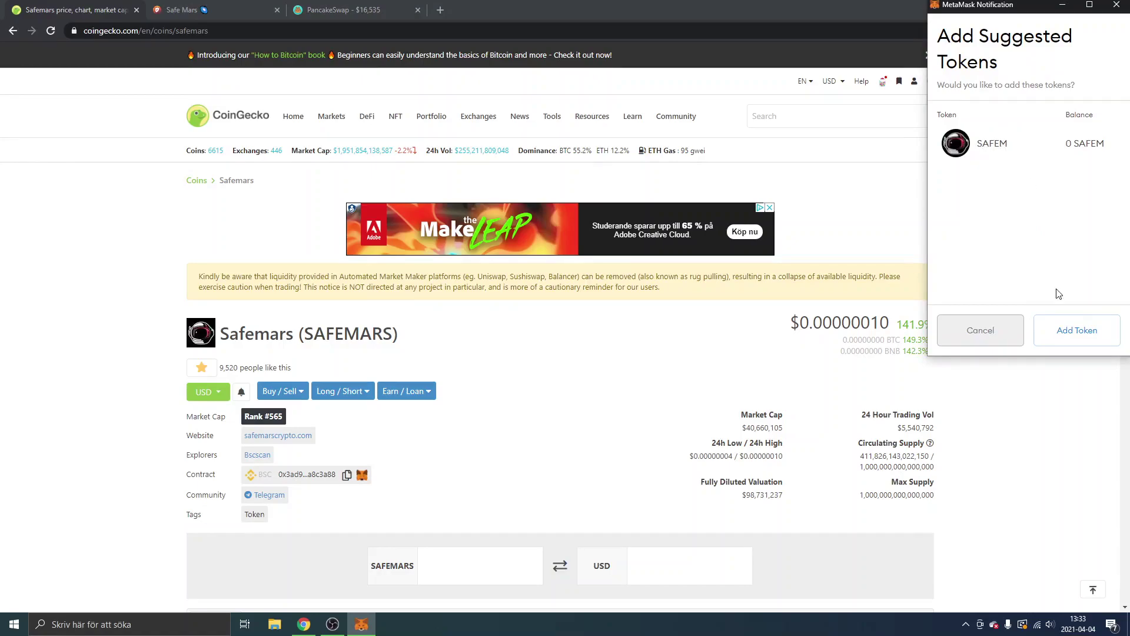
pyautogui.click(1068, 334)
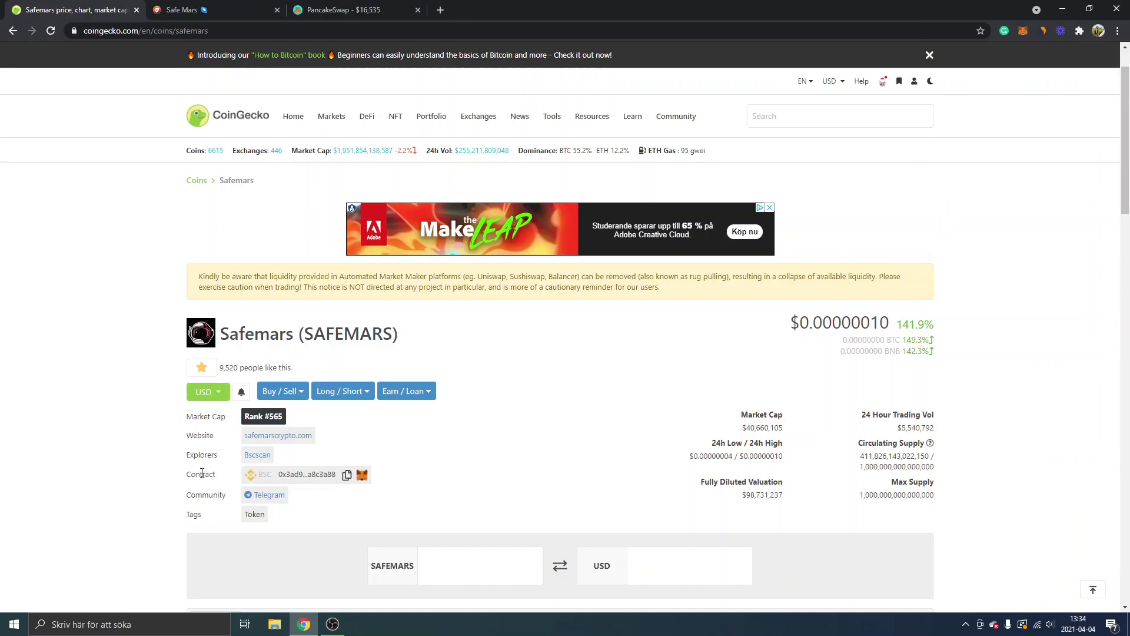
# - Copy the Safemars contract address and check the wallet's BNB and CAKE balances on PancakeSwap
pyautogui.click(347, 477)
pyautogui.hotkey('ctrl', 'Tab')
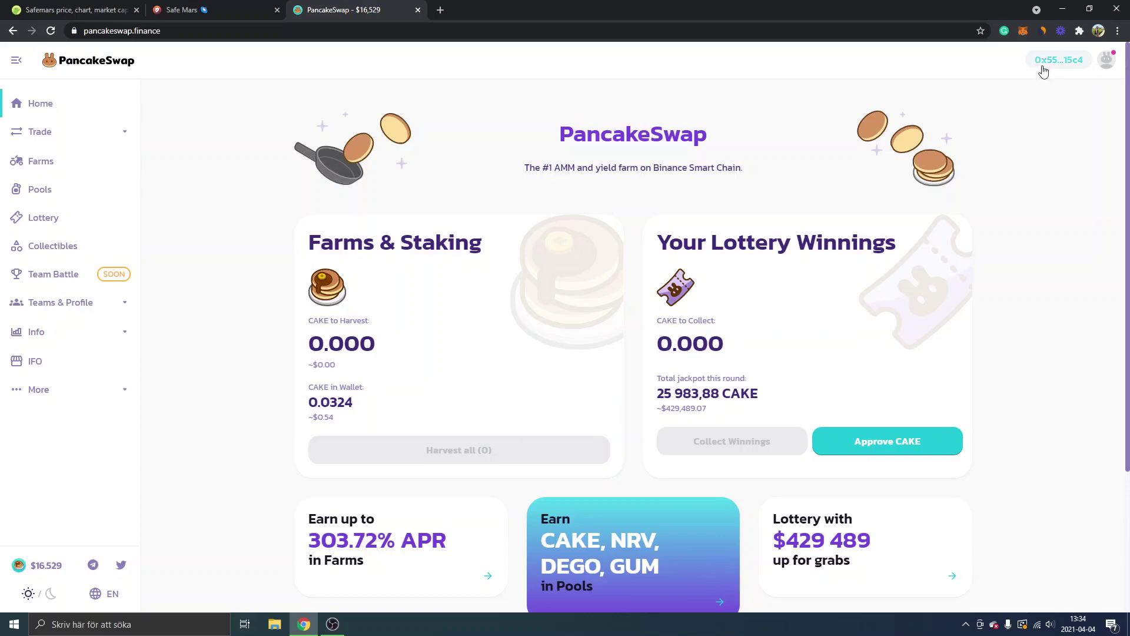
pyautogui.click(1022, 32)
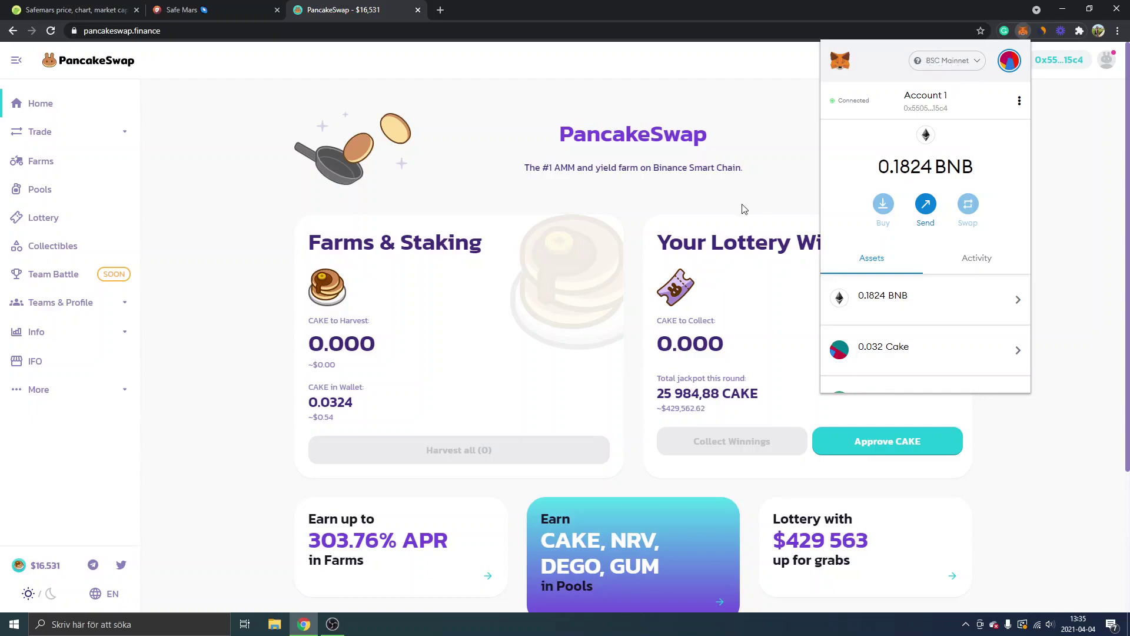
pyautogui.click(762, 161)
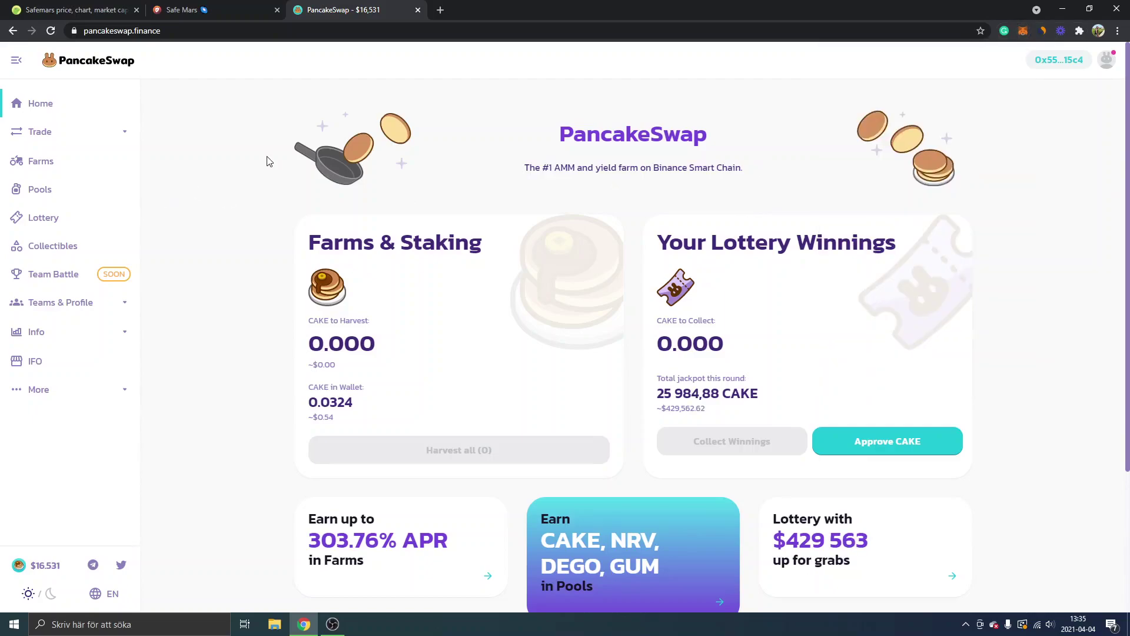
# - On the Exchange page, set SAFEMARS as the receive token using the pasted contract address
pyautogui.click(79, 132)
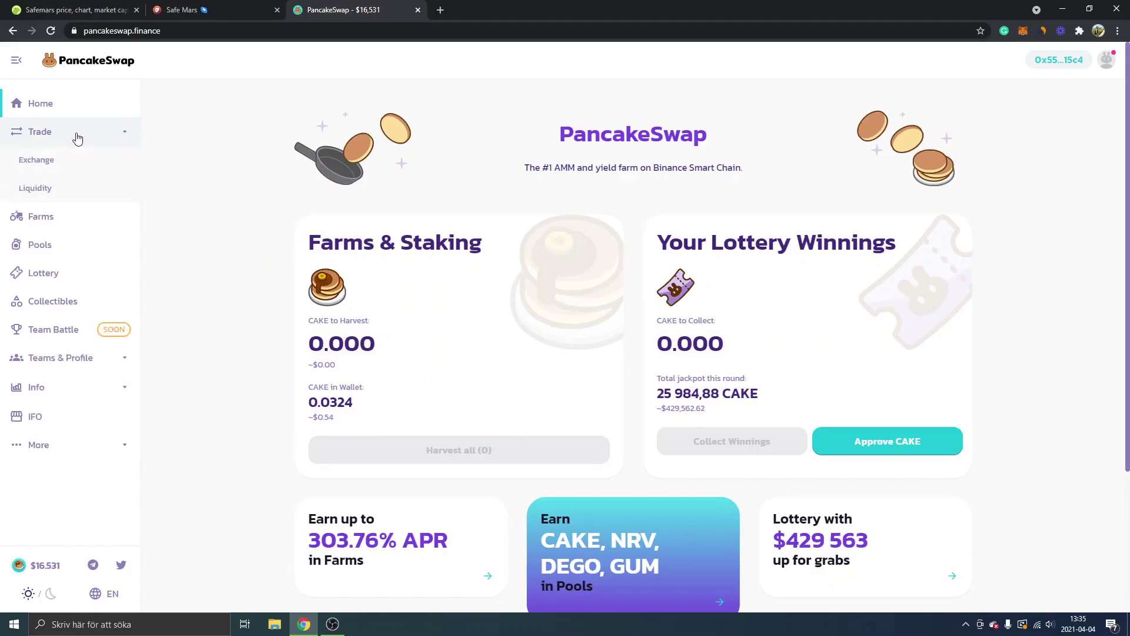
pyautogui.click(40, 160)
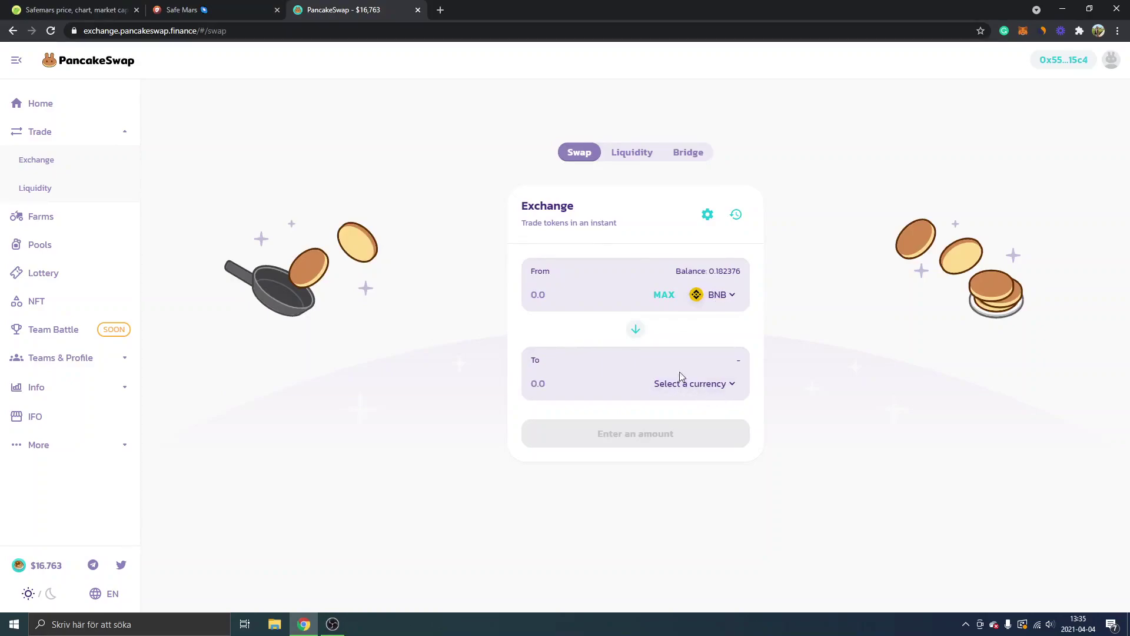
pyautogui.click(693, 386)
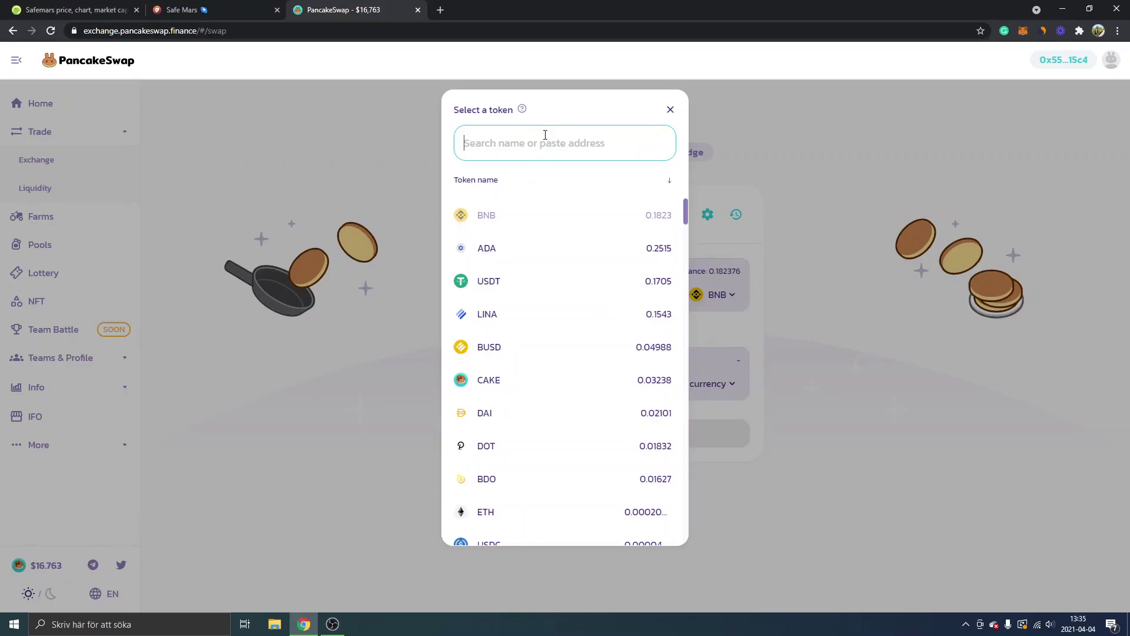
pyautogui.hotkey('ctrl', 'v')
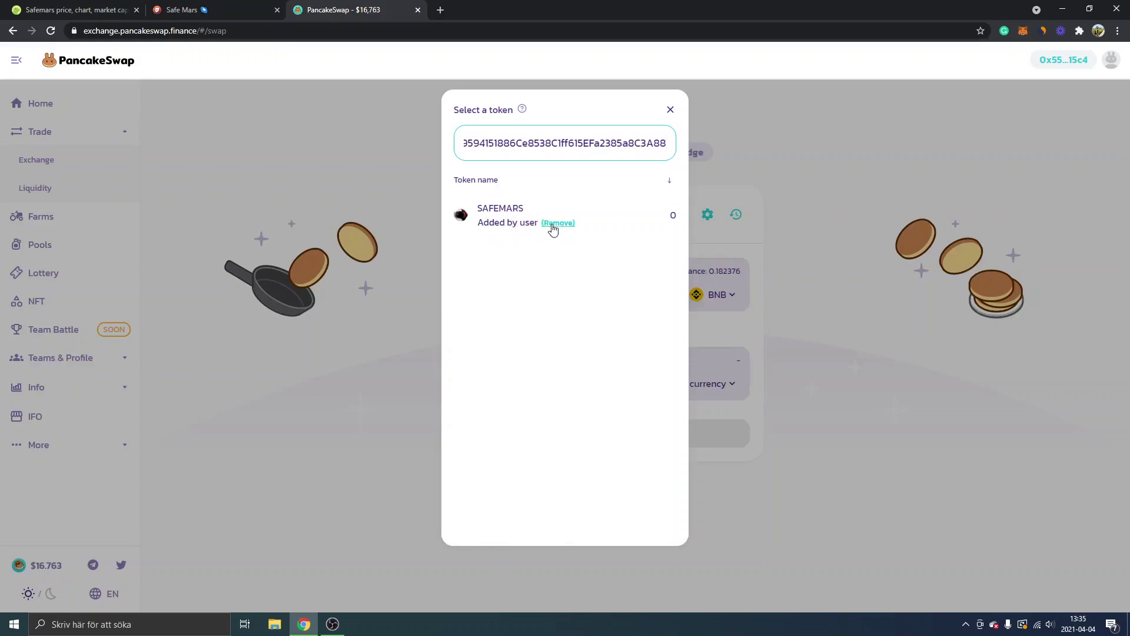
pyautogui.click(493, 213)
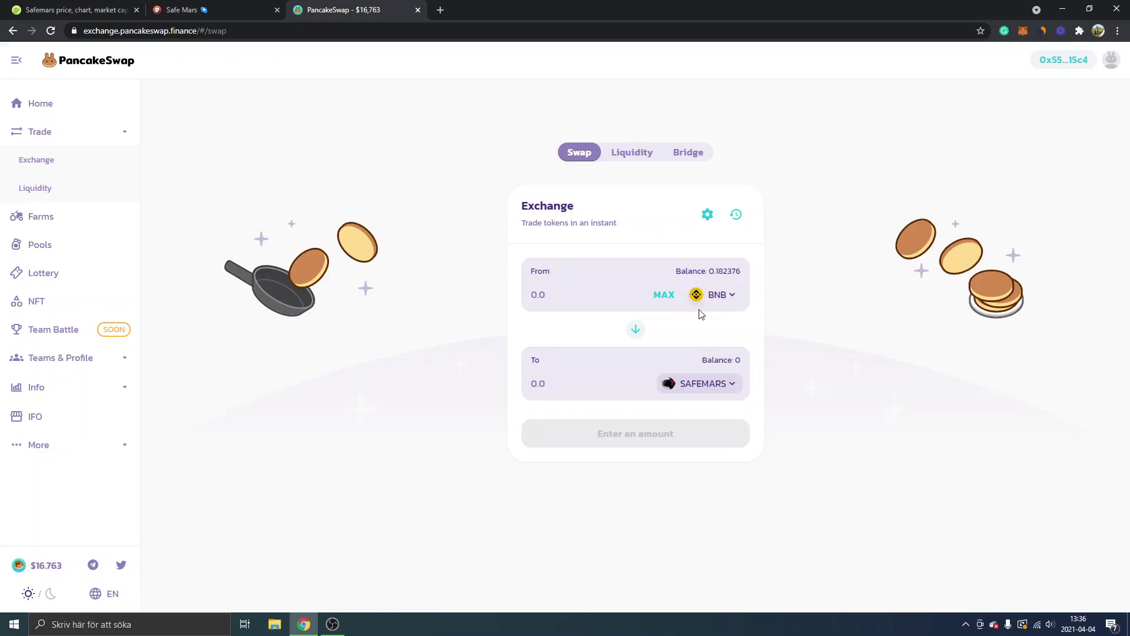
# - Enter 0.15 BNB and confirm the swap for about 488,352,000 SAFEMARS
pyautogui.click(563, 294)
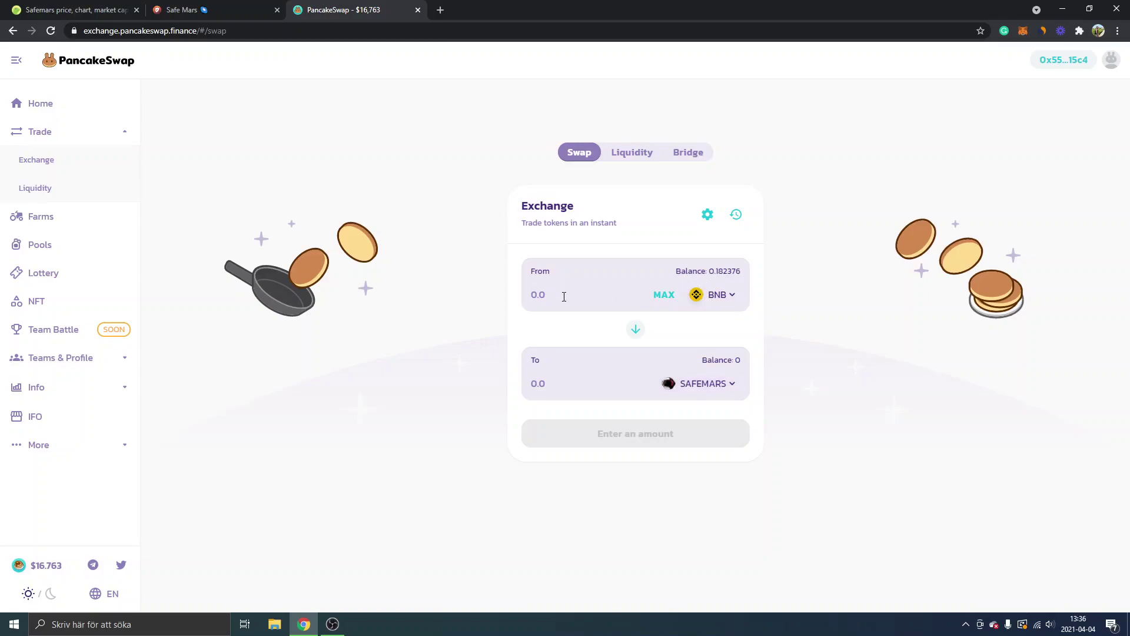
pyautogui.write('0.15')
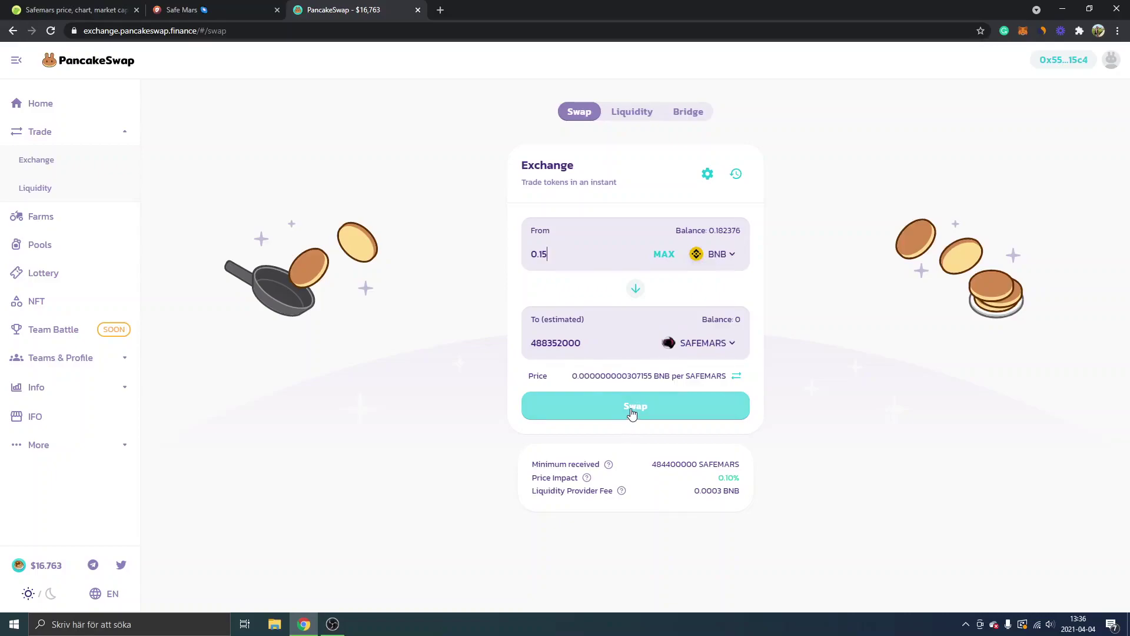
pyautogui.click(633, 409)
pyautogui.click(570, 442)
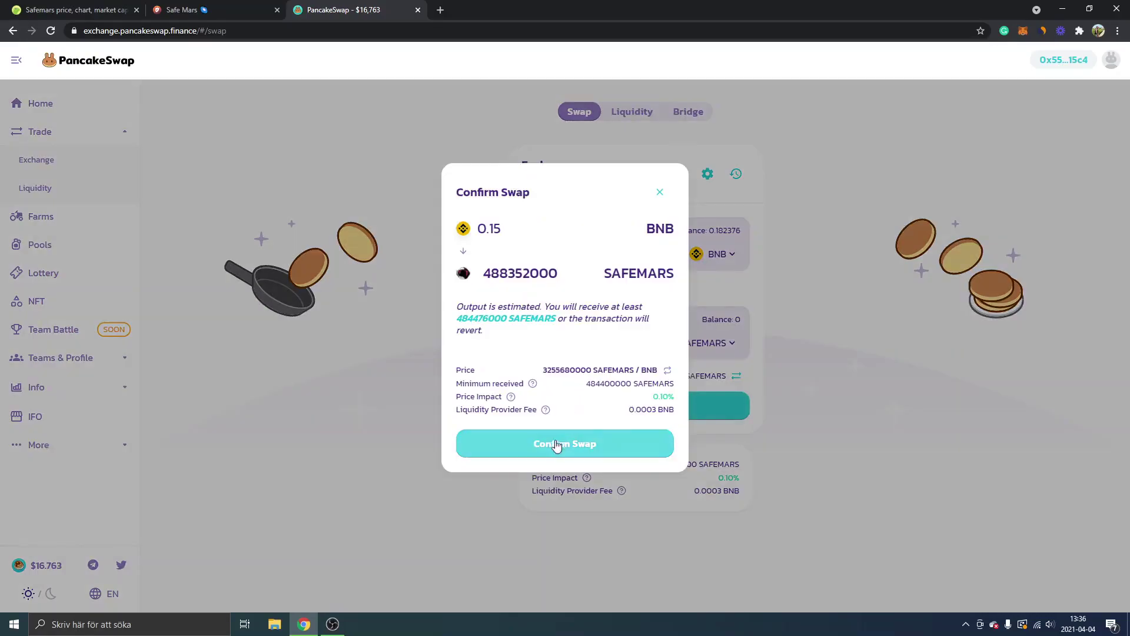